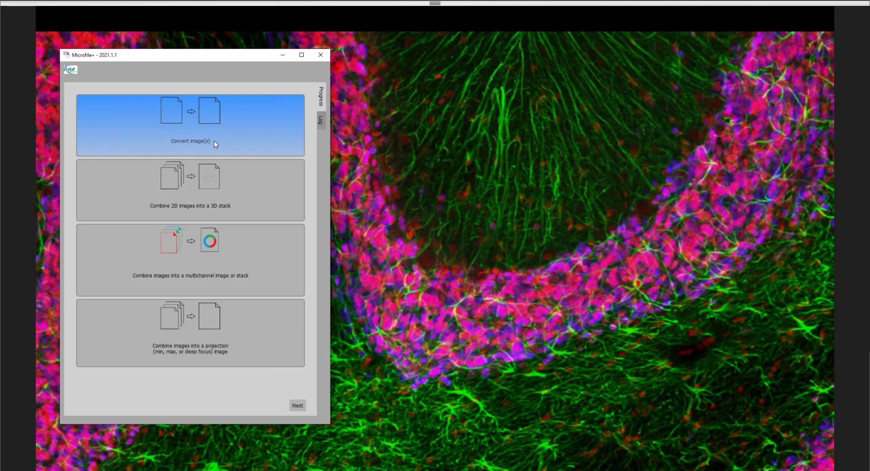
Choose image conversion and continue past the save-format options to the file-loading page.
{"action": "left_click", "coordinate": [213, 141]}
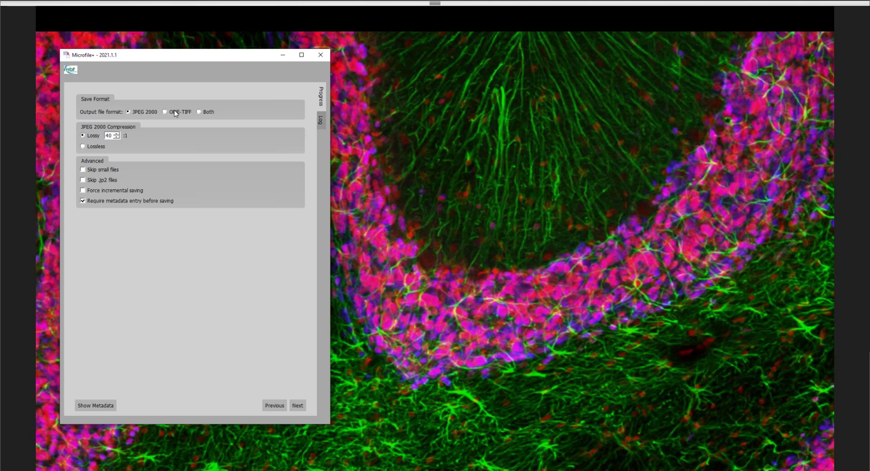
{"action": "left_click", "coordinate": [206, 112]}
{"action": "left_click", "coordinate": [295, 406]}
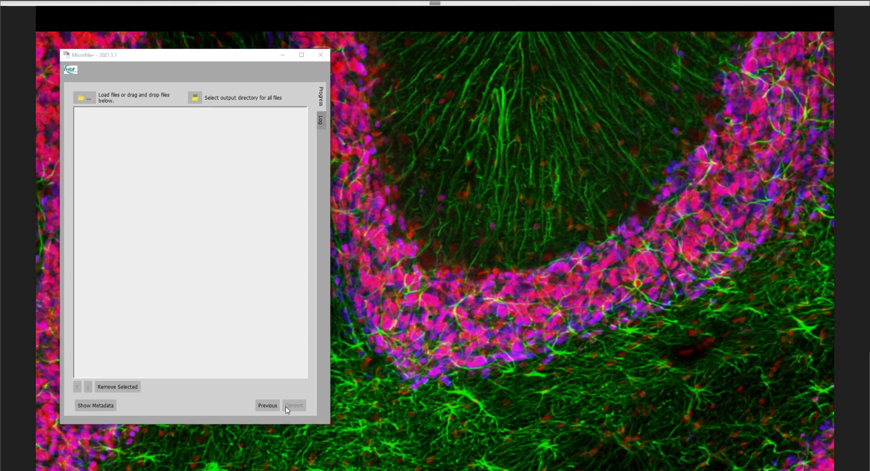
Load the .tif, .nd2 and .czi images from the Microfile+_Webinar folder and widen the list to show full names and output paths.
{"action": "key", "text": "alt+Tab"}
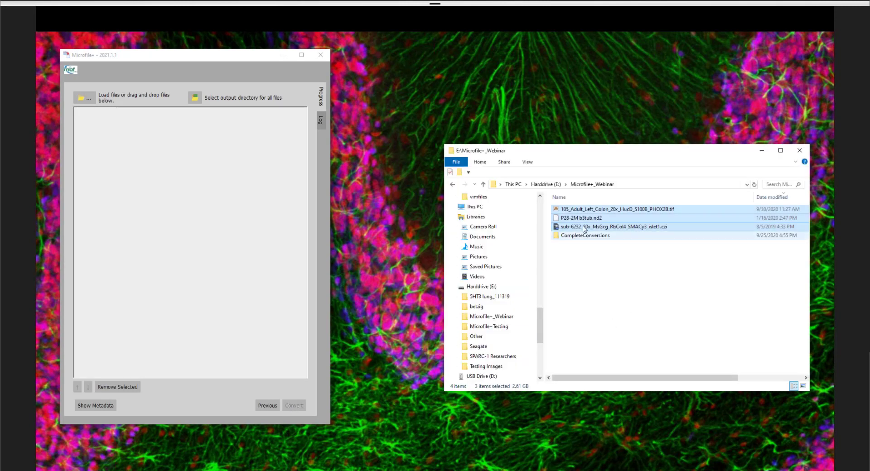
{"action": "left_click_drag", "start_coordinate": [584, 219], "coordinate": [201, 203]}
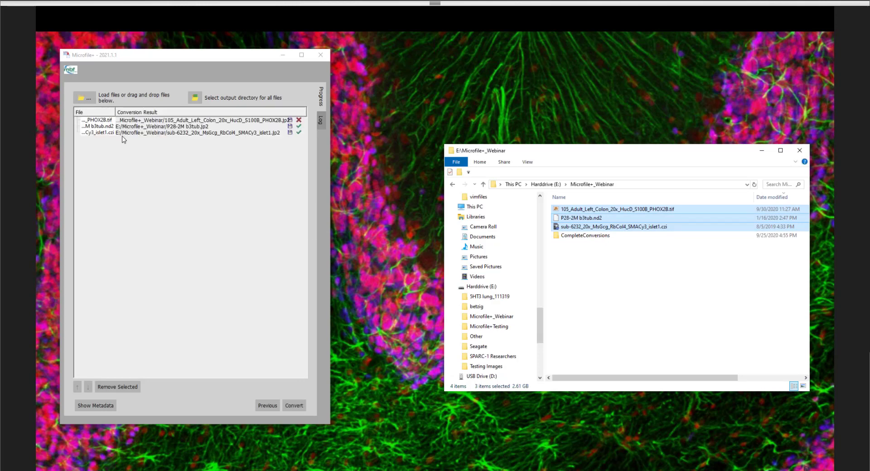
{"action": "double_click", "coordinate": [115, 113]}
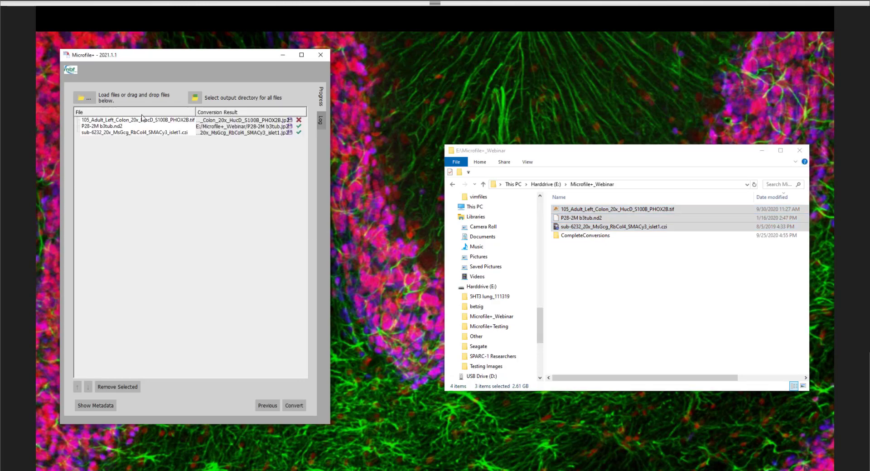
{"action": "left_click", "coordinate": [143, 120]}
{"action": "left_click", "coordinate": [142, 126]}
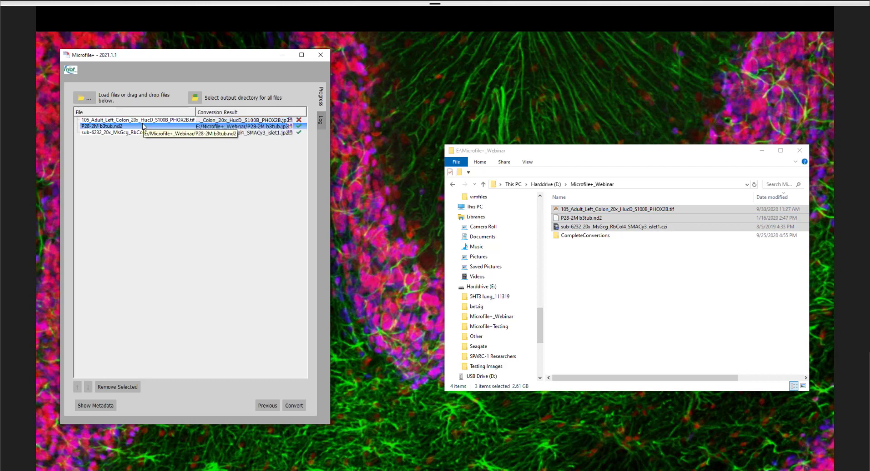
{"action": "left_click", "coordinate": [142, 133]}
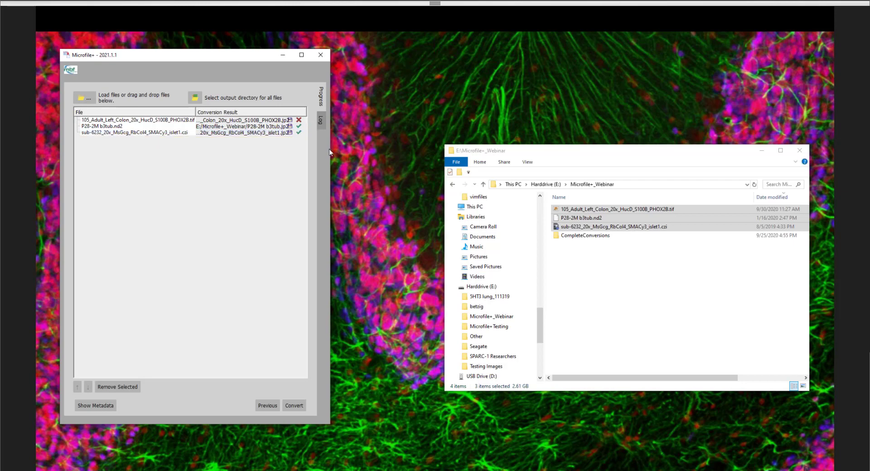
{"action": "left_click_drag", "start_coordinate": [329, 152], "coordinate": [421, 158]}
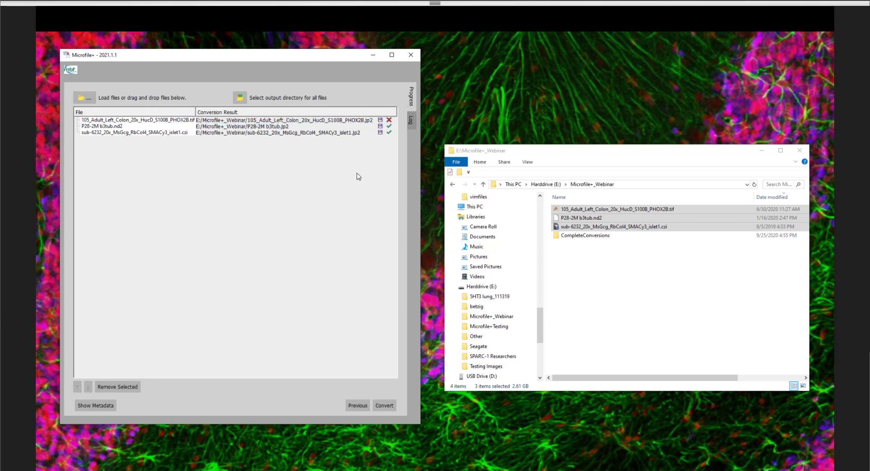
Minimise File Explorer and show the metadata of the 105_Adult_Left_Colon_20x_HucD_S100B_PHOX2B.tif image.
{"action": "left_click", "coordinate": [300, 121]}
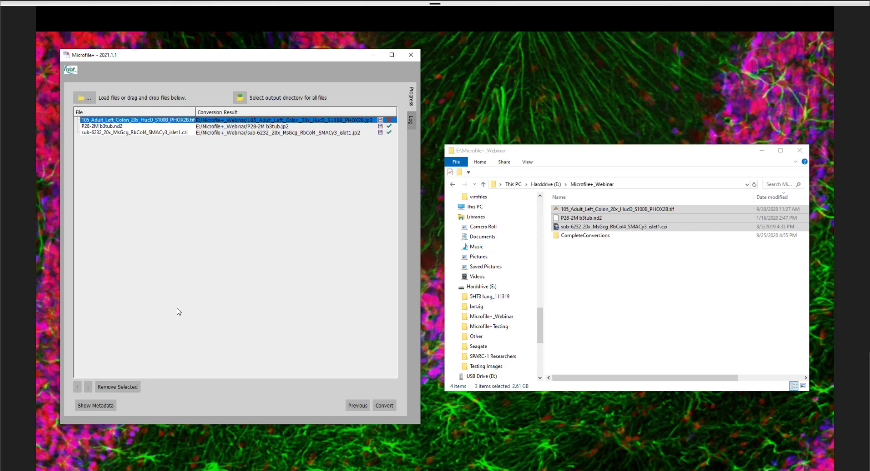
{"action": "left_click", "coordinate": [763, 153]}
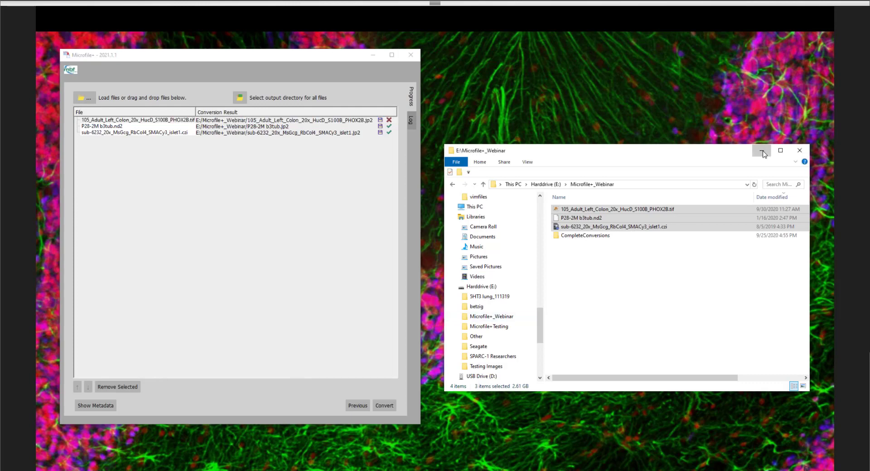
{"action": "left_click", "coordinate": [762, 152]}
{"action": "left_click", "coordinate": [95, 406]}
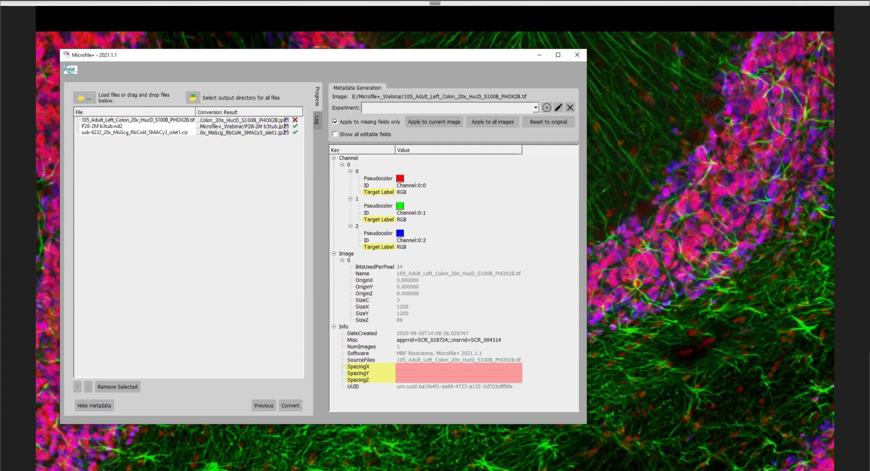
{"action": "left_click", "coordinate": [436, 200]}
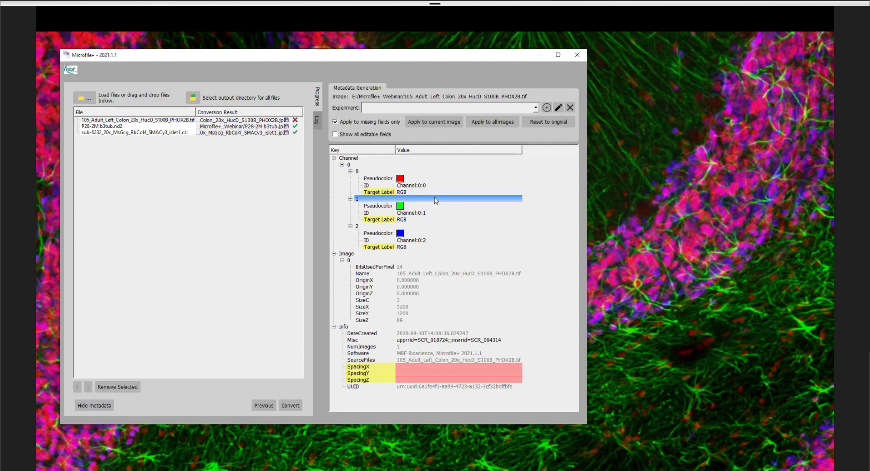
{"action": "left_click", "coordinate": [442, 193]}
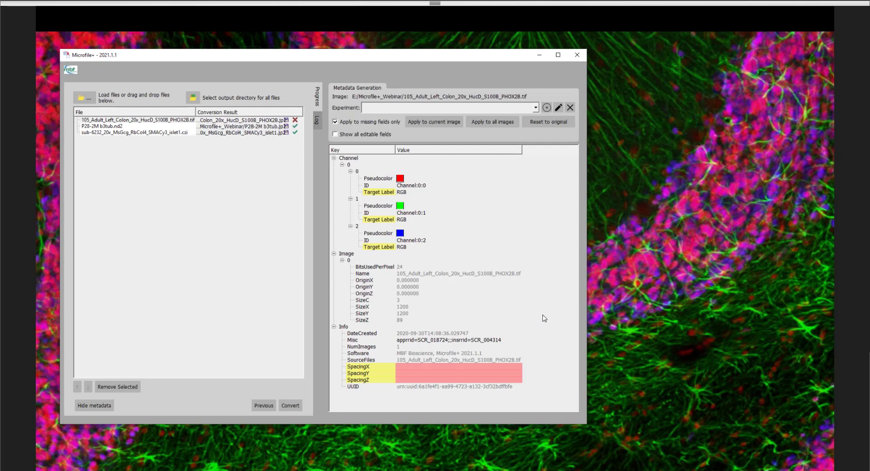
Fill in the .tif image's missing spacing metadata with SpacingX 0.5, SpacingY 0.5 and SpacingZ 1.0.
{"action": "double_click", "coordinate": [478, 366]}
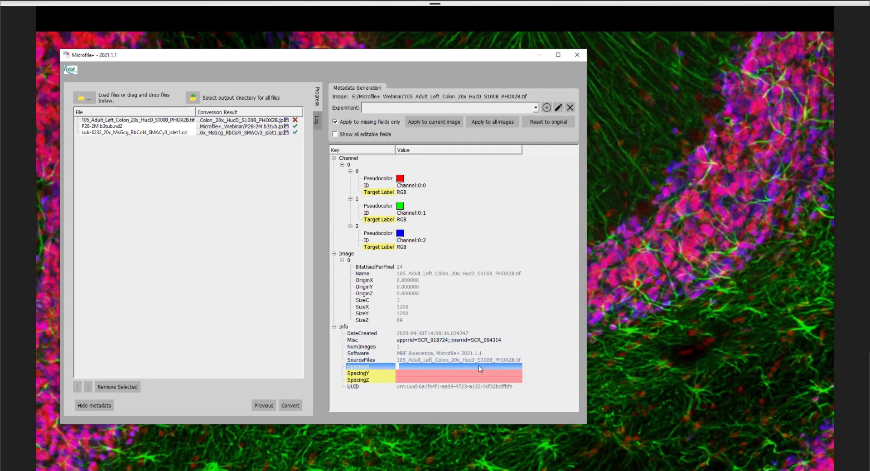
{"action": "type", "text": "0.5"}
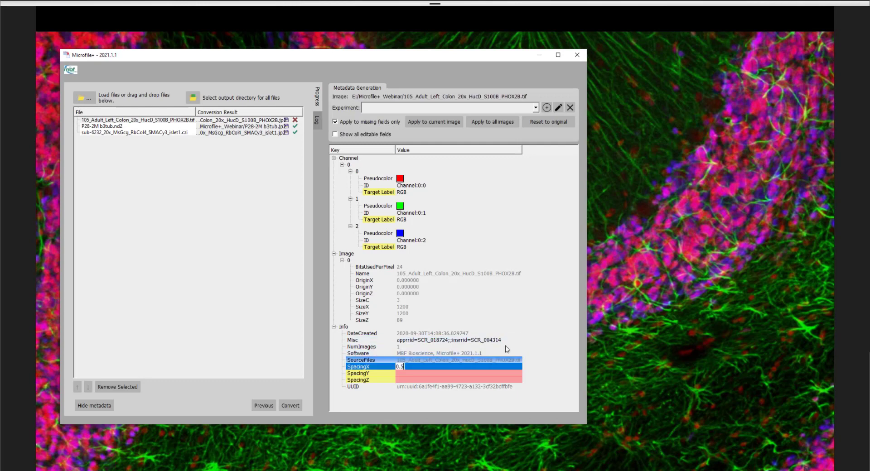
{"action": "double_click", "coordinate": [438, 374]}
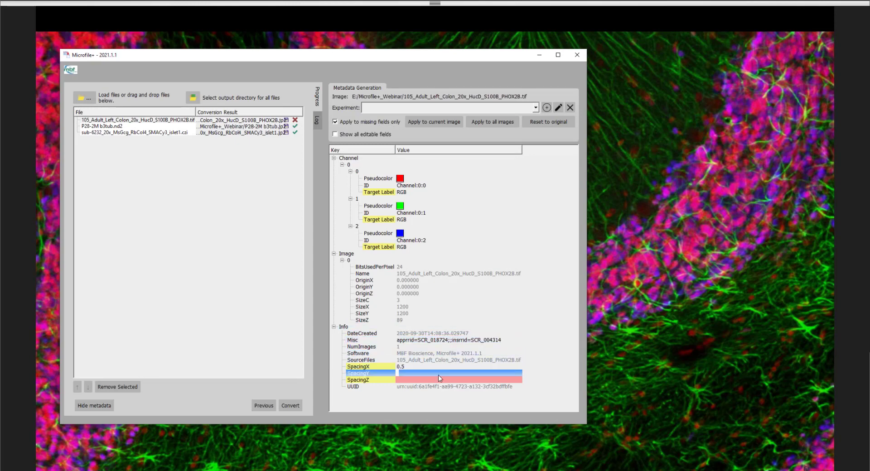
{"action": "type", "text": "0.5"}
{"action": "double_click", "coordinate": [440, 379]}
{"action": "type", "text": "1.0"}
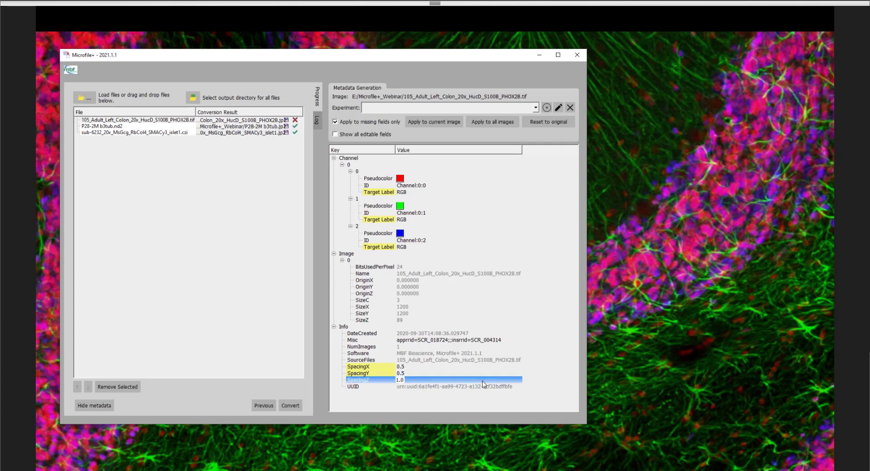
{"action": "key", "text": "Return"}
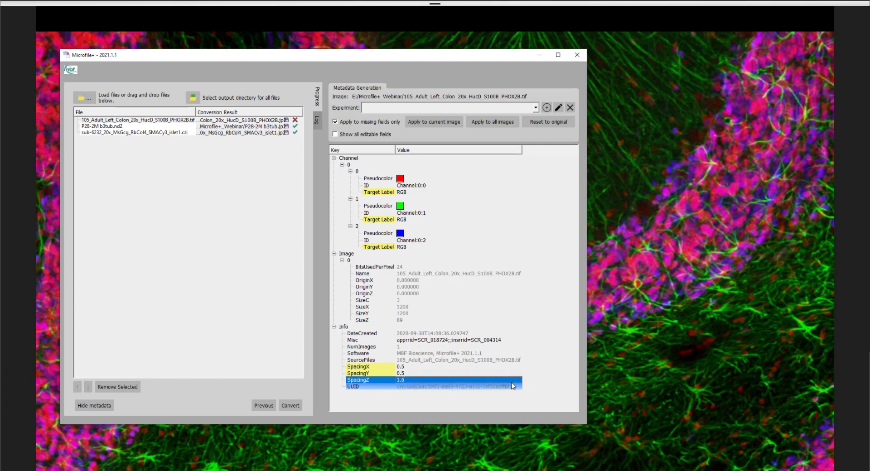
{"action": "left_click", "coordinate": [300, 120]}
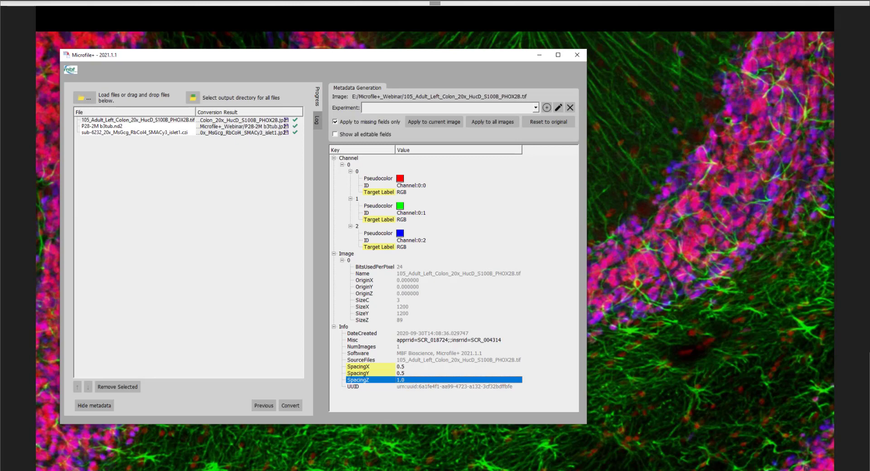
Set the .tif image's channel target labels to PHOX2B for red, S100B for green and HuC/D for blue.
{"action": "key", "text": "alt+Tab"}
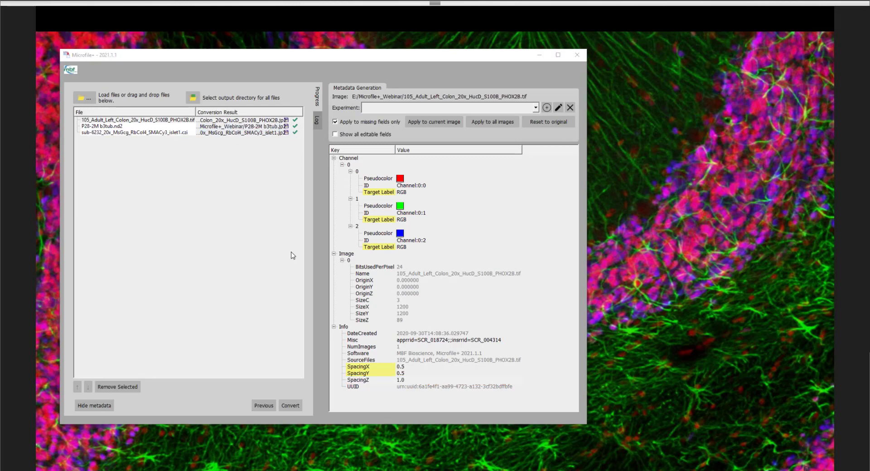
{"action": "double_click", "coordinate": [405, 195]}
{"action": "type", "text": "PHOX2B"}
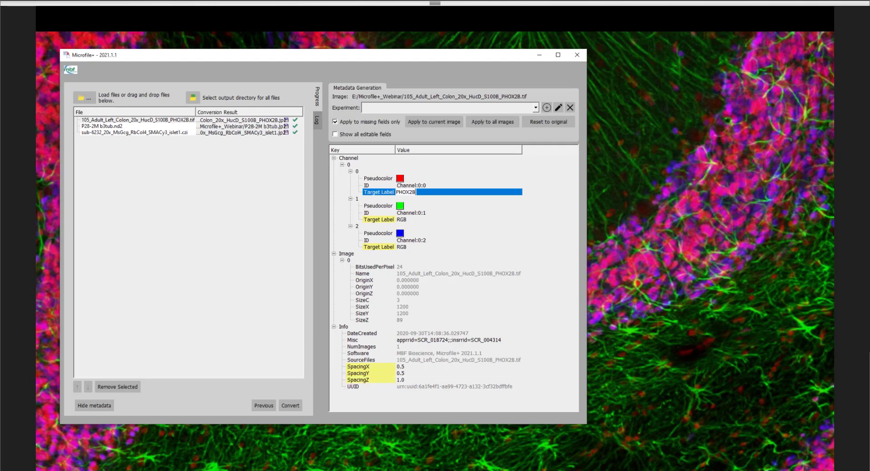
{"action": "key", "text": "alt+Tab"}
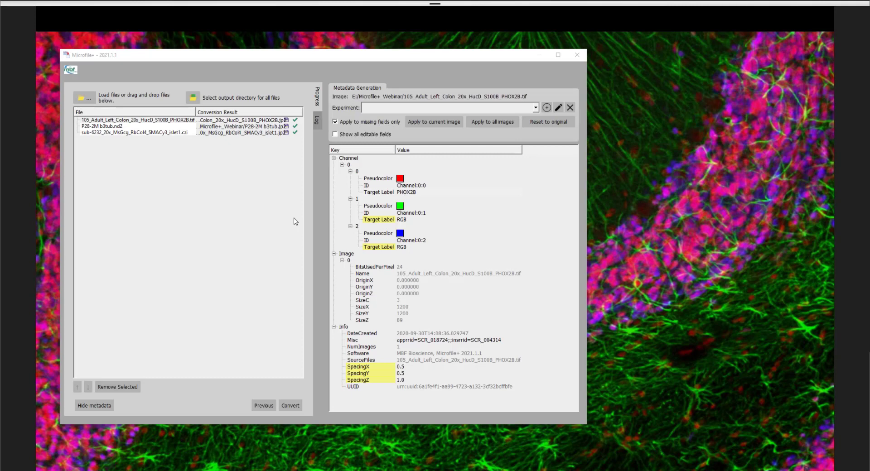
{"action": "double_click", "coordinate": [442, 219]}
{"action": "type", "text": "S100B"}
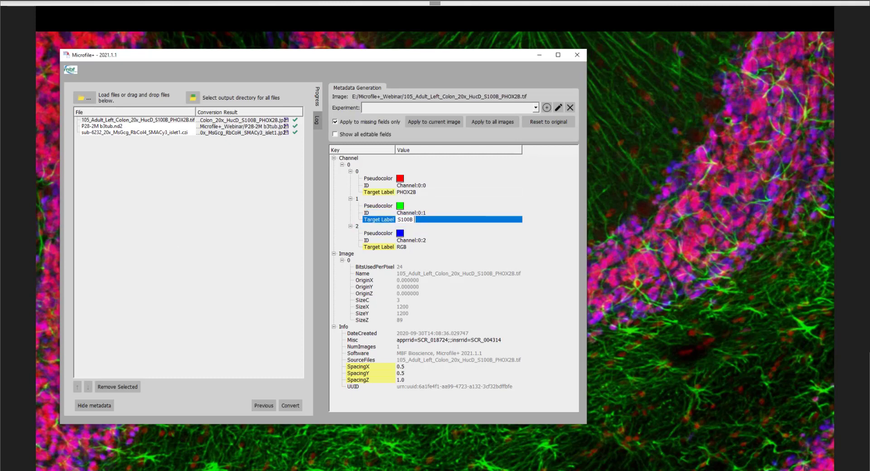
{"action": "key", "text": "alt+Tab"}
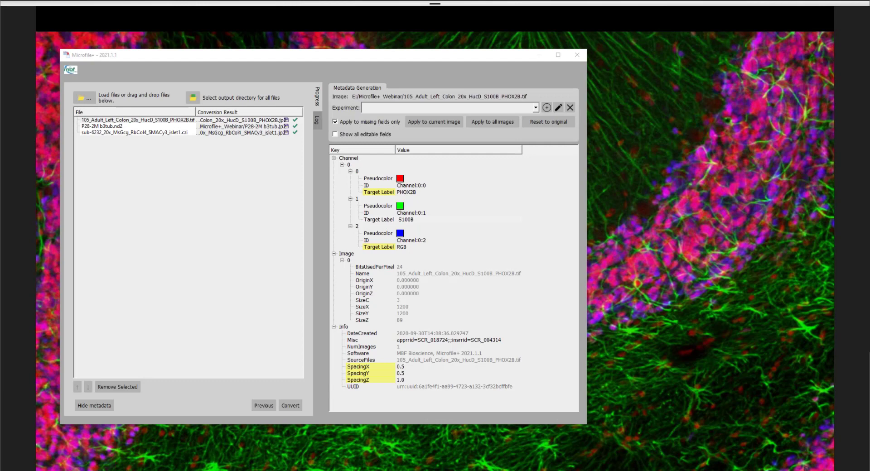
{"action": "double_click", "coordinate": [412, 247]}
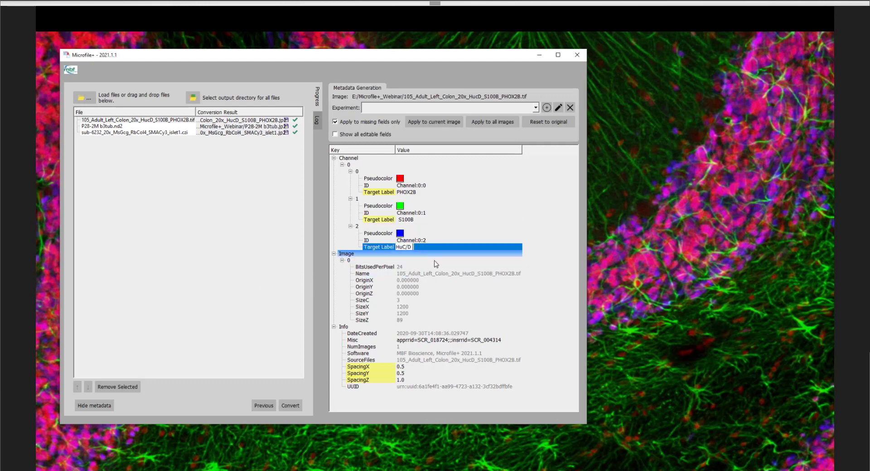
{"action": "type", "text": "HuC/D"}
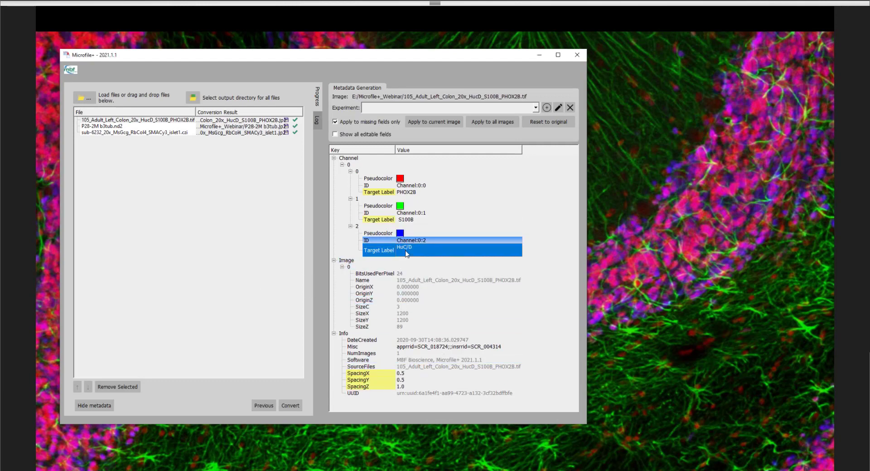
{"action": "left_click", "coordinate": [437, 346]}
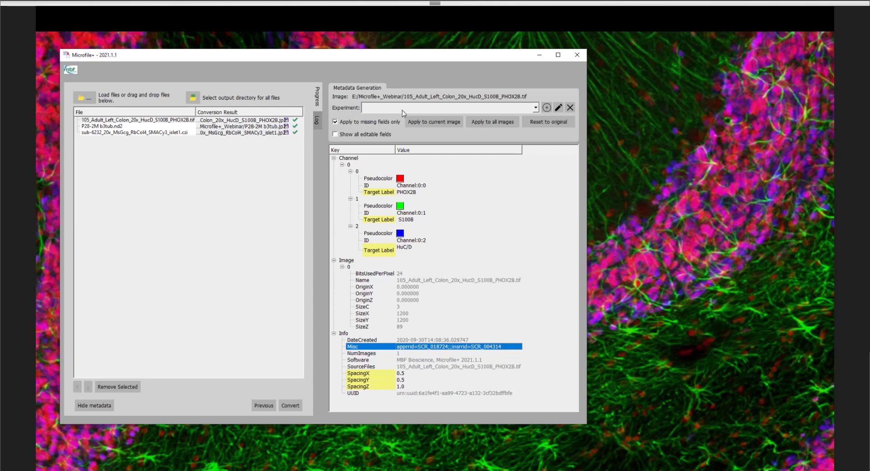
Select the Sub-6232 experiment, review its settings and the blank objective form, and save the experiment.
{"action": "left_click", "coordinate": [536, 109]}
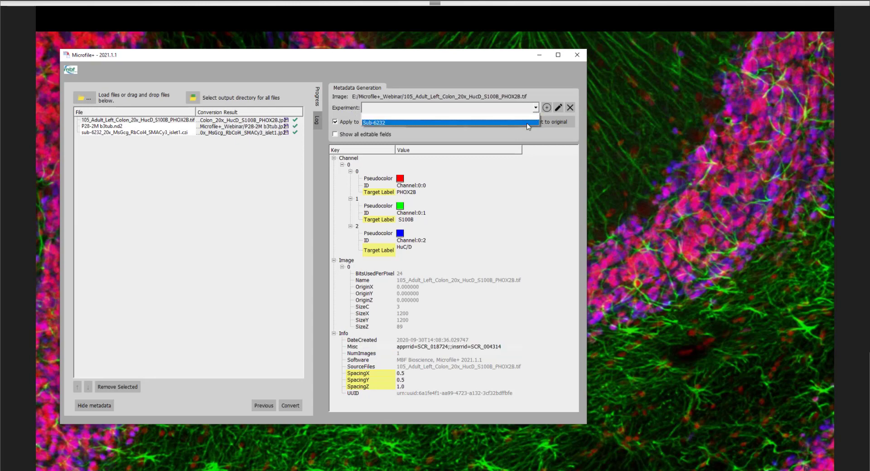
{"action": "left_click", "coordinate": [528, 123]}
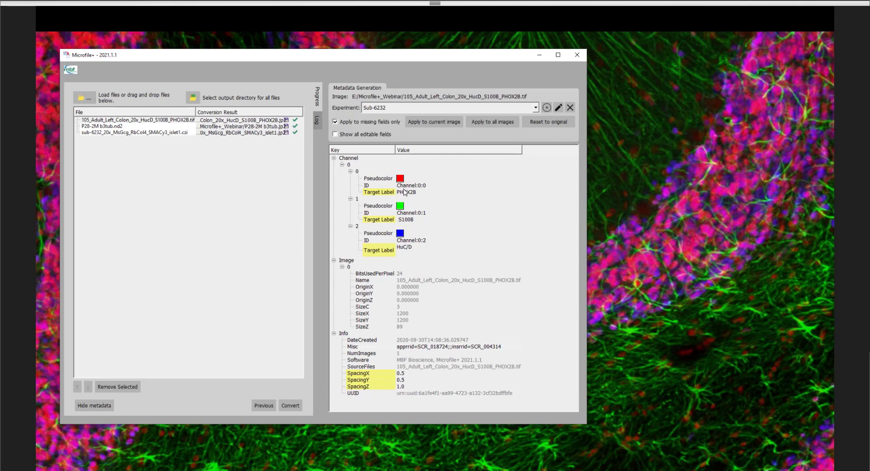
{"action": "left_click", "coordinate": [559, 109]}
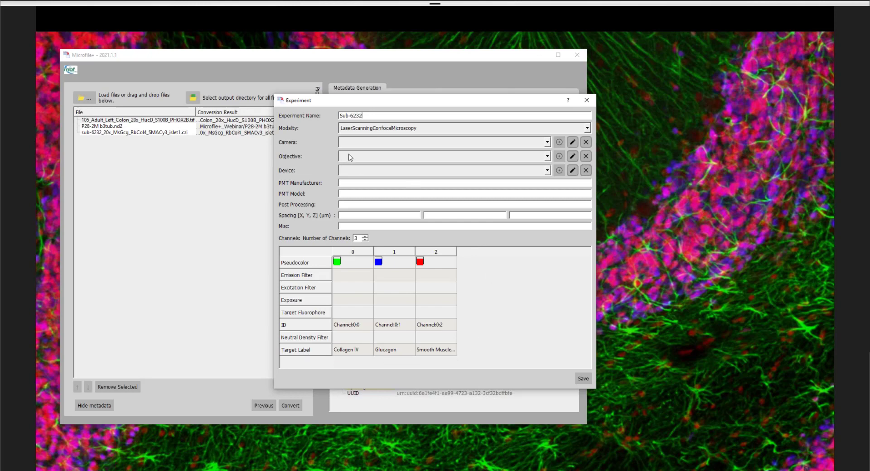
{"action": "left_click", "coordinate": [558, 156]}
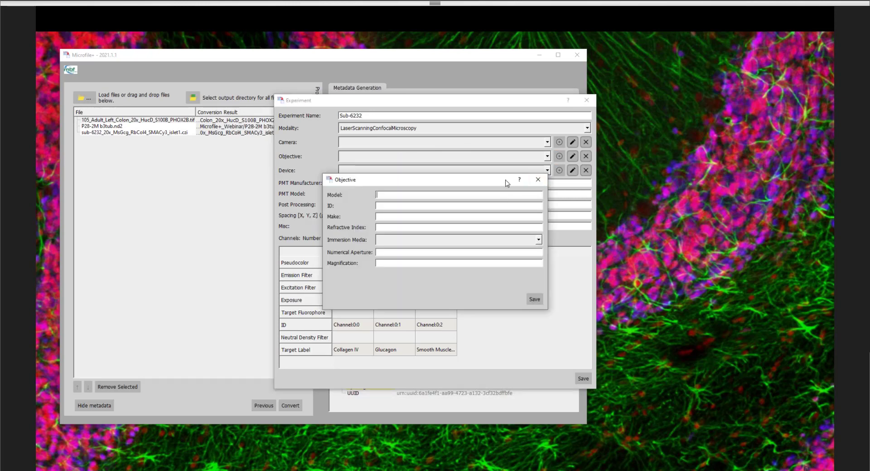
{"action": "left_click", "coordinate": [537, 180]}
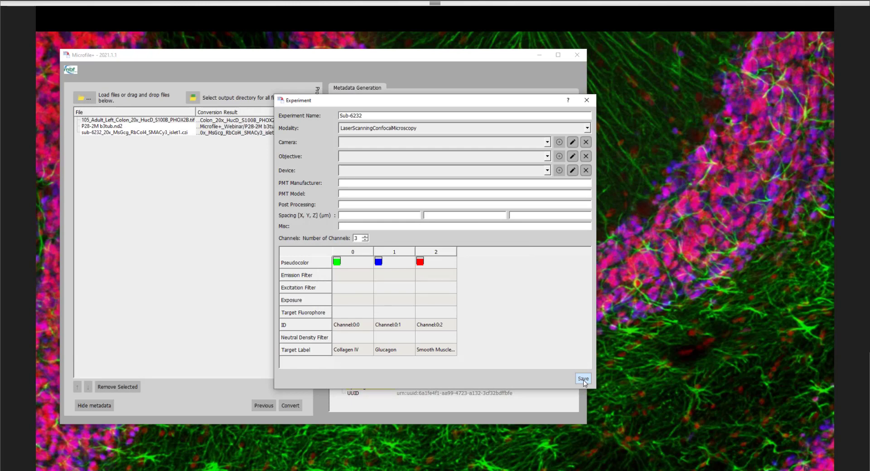
{"action": "left_click", "coordinate": [583, 379]}
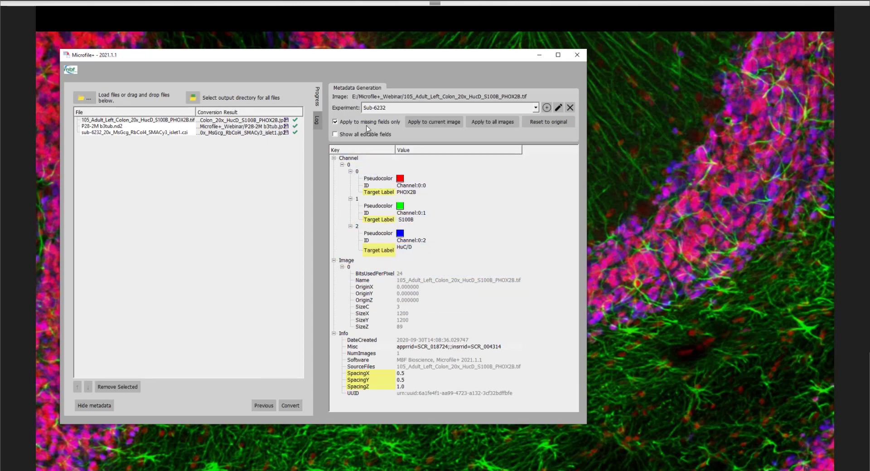
Apply the Sub-6232 experiment to the current sub-6232 .czi image, with the restriction to missing fields turned off.
{"action": "left_click", "coordinate": [216, 133]}
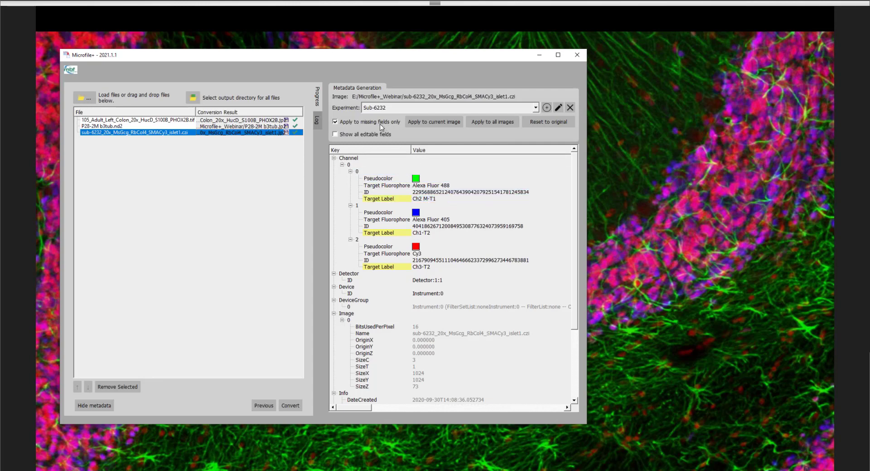
{"action": "left_click", "coordinate": [354, 122]}
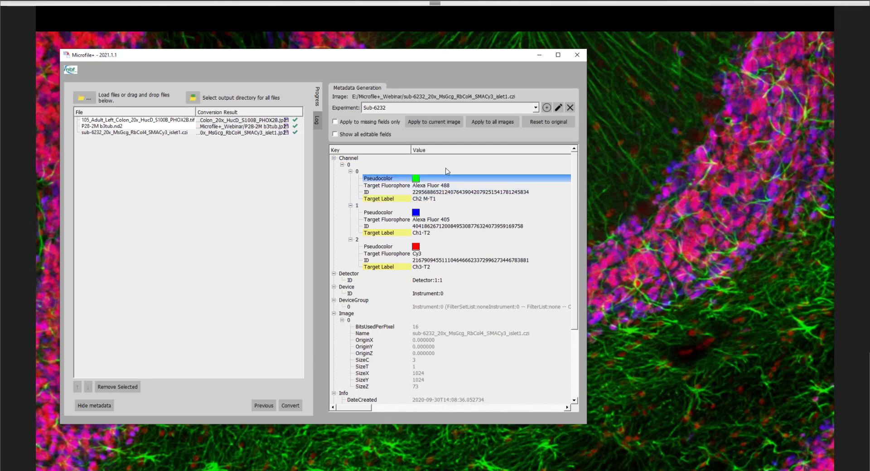
{"action": "left_click", "coordinate": [430, 126]}
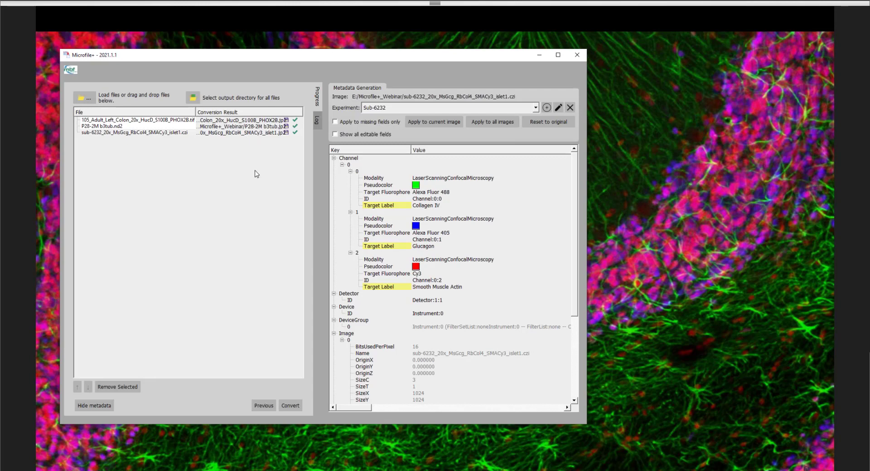
Switch to the two Neurolucida 360 windows, hide both Image Organizers and rotate the 3D volumes to compare the images.
{"action": "left_click", "coordinate": [536, 57]}
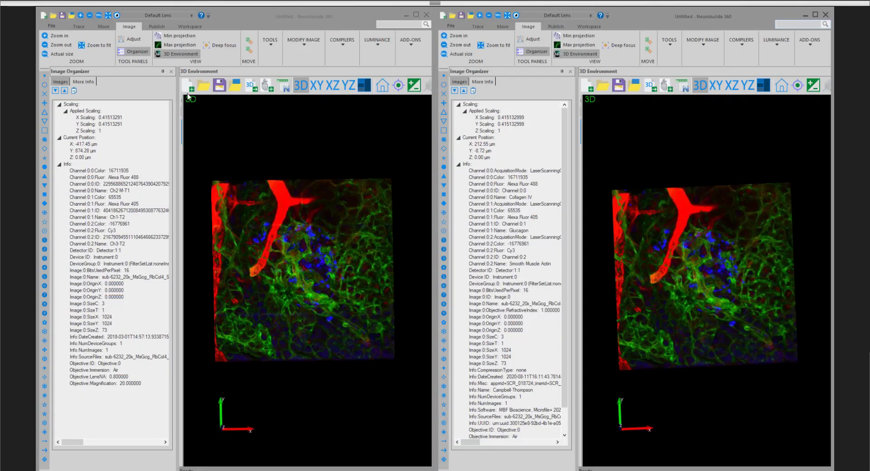
{"action": "left_click", "coordinate": [135, 53]}
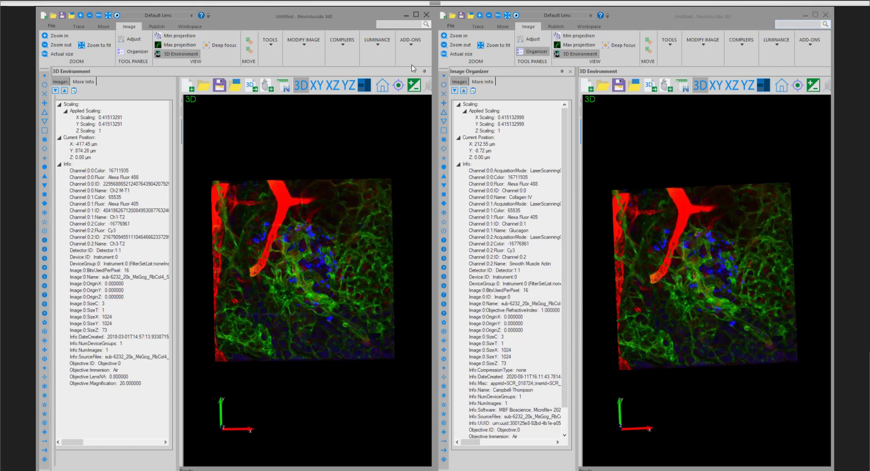
{"action": "left_click", "coordinate": [528, 54]}
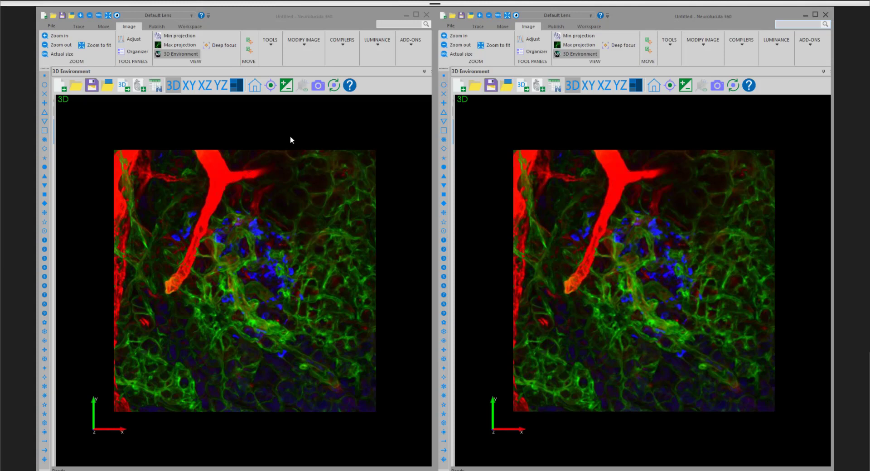
{"action": "left_click_drag", "start_coordinate": [270, 327], "coordinate": [262, 304]}
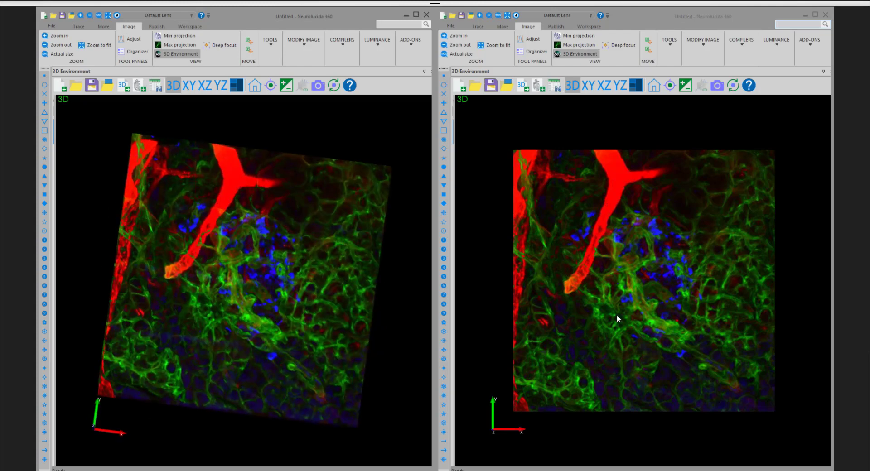
{"action": "mouse_move", "coordinate": [618, 318]}
{"action": "left_mouse_down"}
{"action": "mouse_move", "coordinate": [625, 177]}
{"action": "mouse_move", "coordinate": [615, 314]}
{"action": "left_mouse_up"}
{"action": "mouse_move", "coordinate": [283, 345]}
{"action": "left_mouse_down"}
{"action": "mouse_move", "coordinate": [324, 304]}
{"action": "mouse_move", "coordinate": [303, 370]}
{"action": "mouse_move", "coordinate": [298, 330]}
{"action": "mouse_move", "coordinate": [310, 287]}
{"action": "mouse_move", "coordinate": [278, 354]}
{"action": "left_mouse_up"}
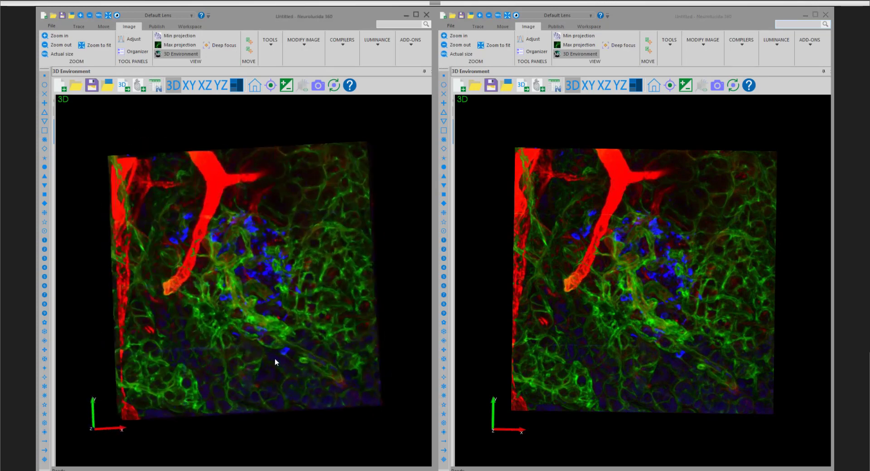
Show the Image Organizer metadata in both windows and display the second listed sub-6232 image in the window with the annotated metadata.
{"action": "left_click", "coordinate": [132, 53]}
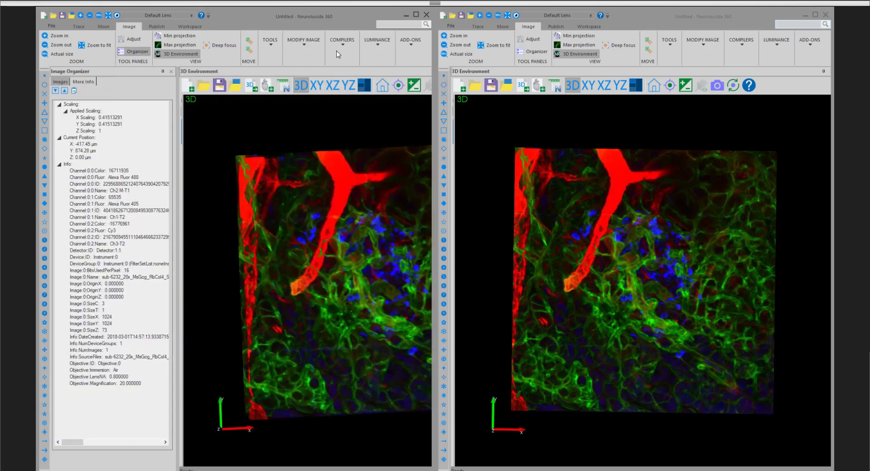
{"action": "left_click", "coordinate": [542, 53]}
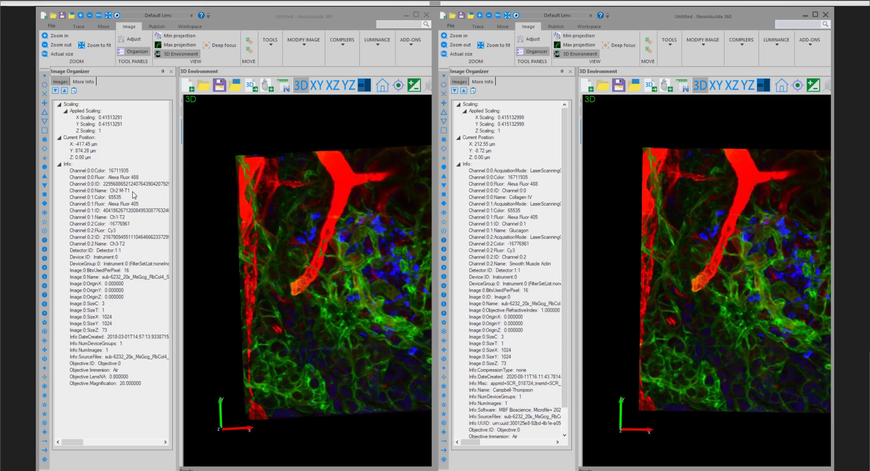
{"action": "left_click", "coordinate": [459, 82]}
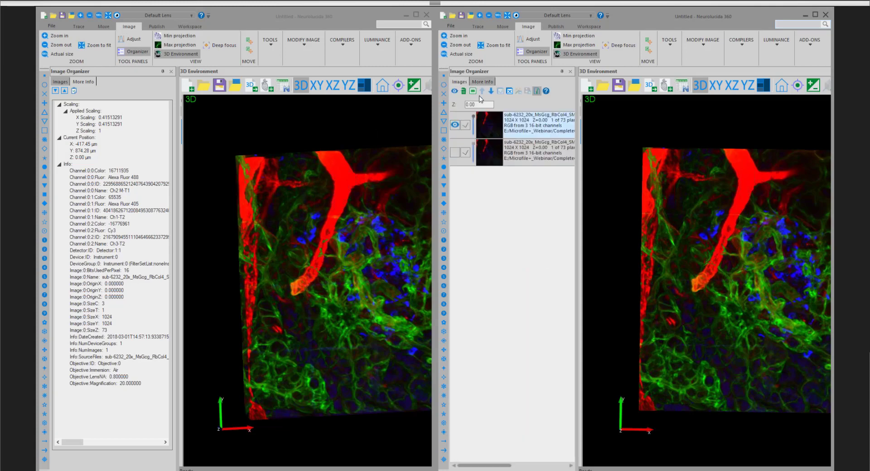
{"action": "left_click", "coordinate": [455, 153]}
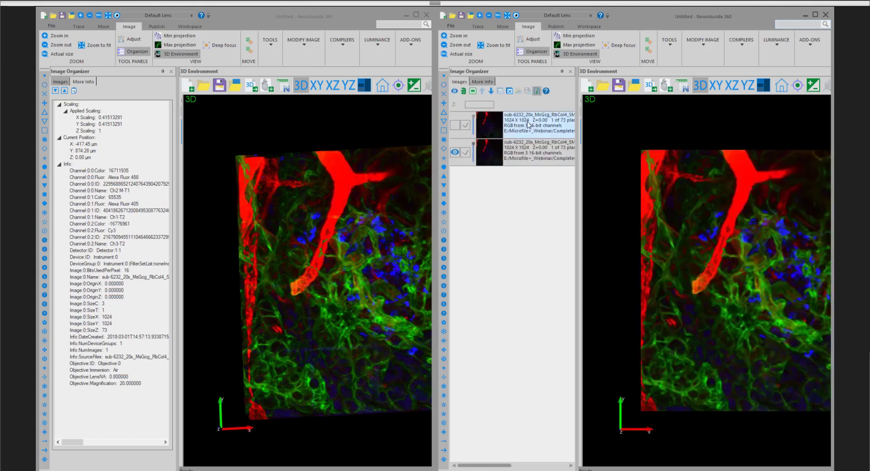
Compare both 3D volumes at a smaller, tilted view and examine the annotated image's channel metadata.
{"action": "scroll", "coordinate": [691, 222], "scroll_direction": "down", "scroll_amount": 3}
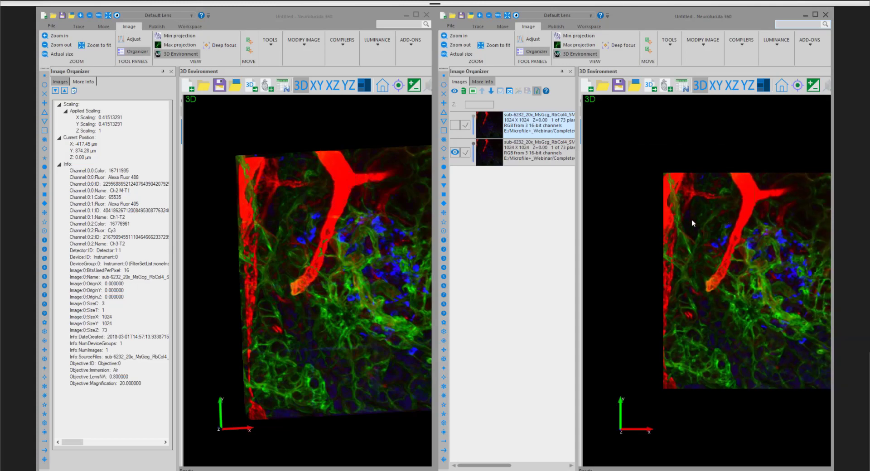
{"action": "left_click_drag", "start_coordinate": [736, 234], "coordinate": [662, 220]}
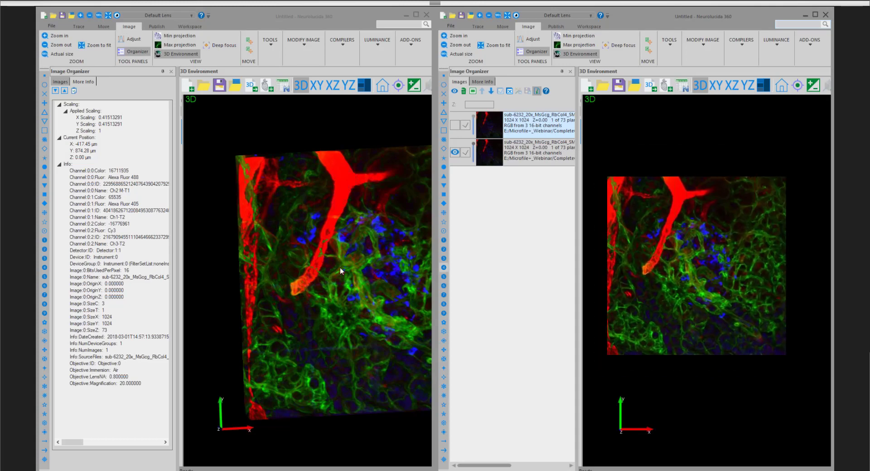
{"action": "scroll", "coordinate": [258, 208], "scroll_direction": "down", "scroll_amount": 4}
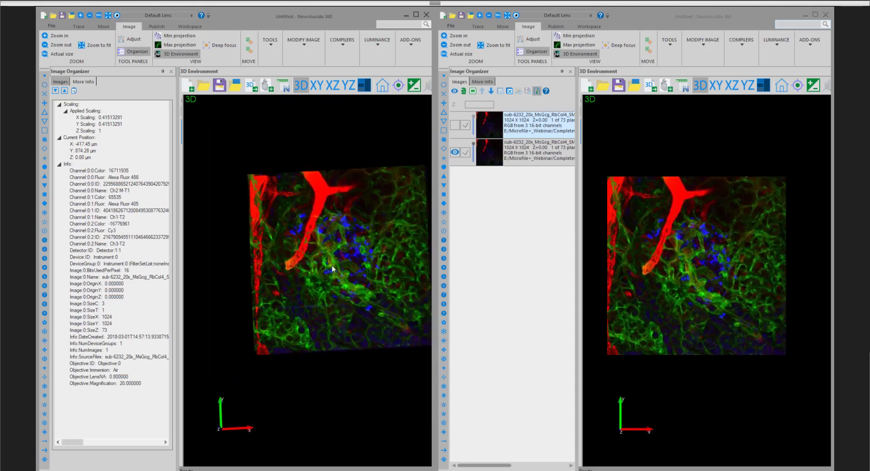
{"action": "left_click_drag", "start_coordinate": [302, 247], "coordinate": [290, 213]}
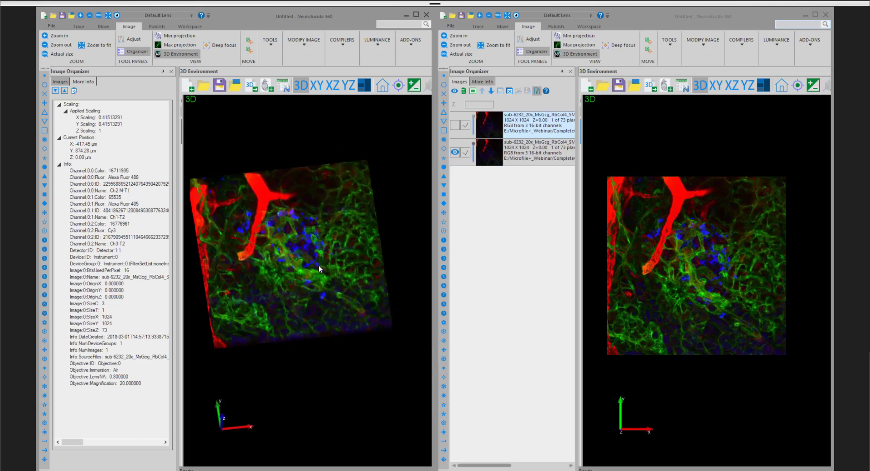
{"action": "left_click_drag", "start_coordinate": [701, 291], "coordinate": [716, 283]}
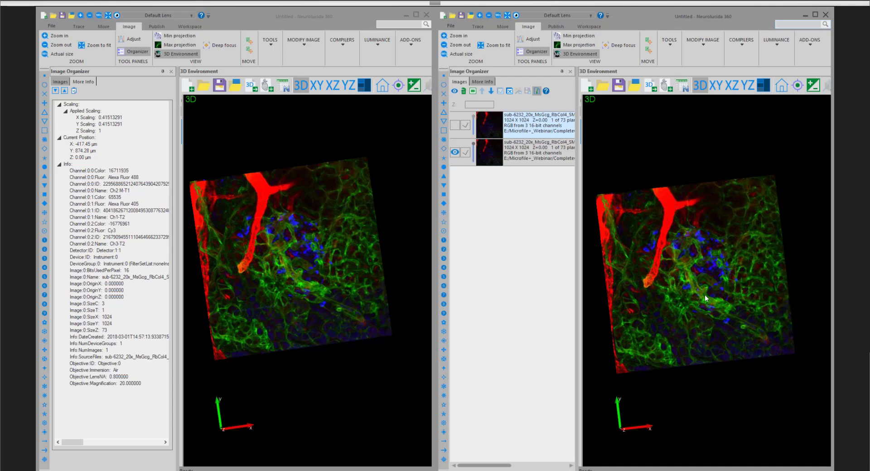
{"action": "left_click", "coordinate": [479, 82]}
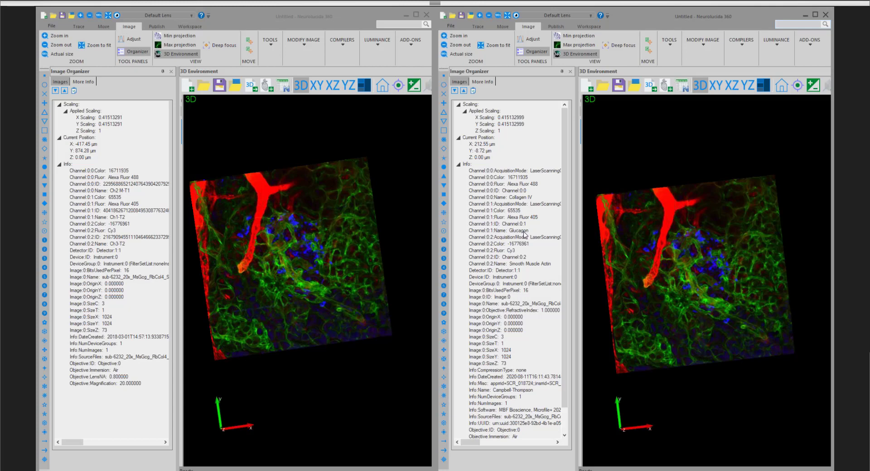
Minimise both Neurolucida 360 windows, return to MicroFile+ and start converting all three images.
{"action": "left_click", "coordinate": [404, 13]}
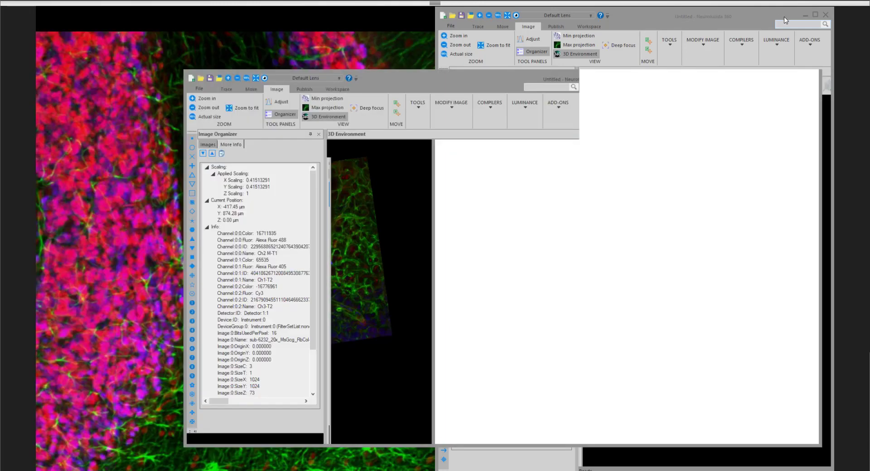
{"action": "left_click", "coordinate": [805, 15]}
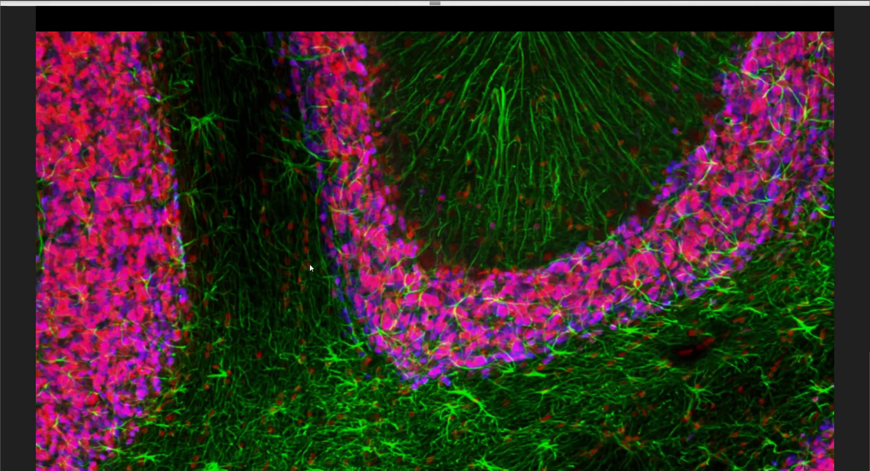
{"action": "key", "text": "alt+Tab"}
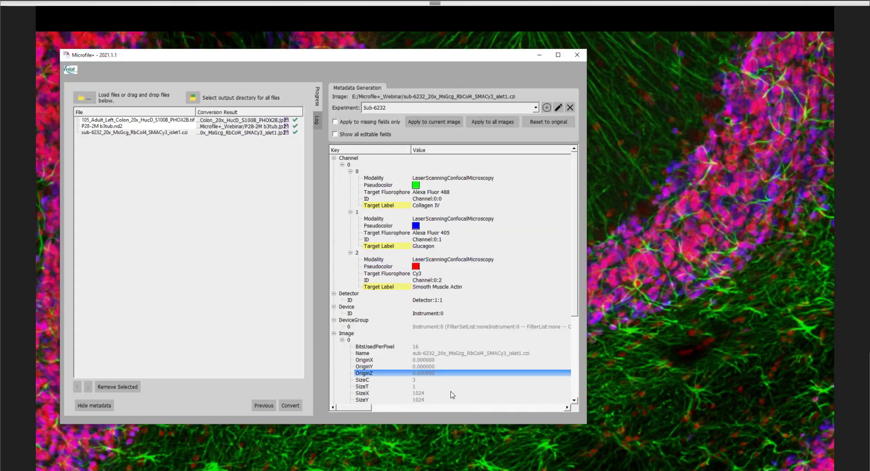
{"action": "left_click", "coordinate": [297, 406]}
{"action": "left_click", "coordinate": [190, 259]}
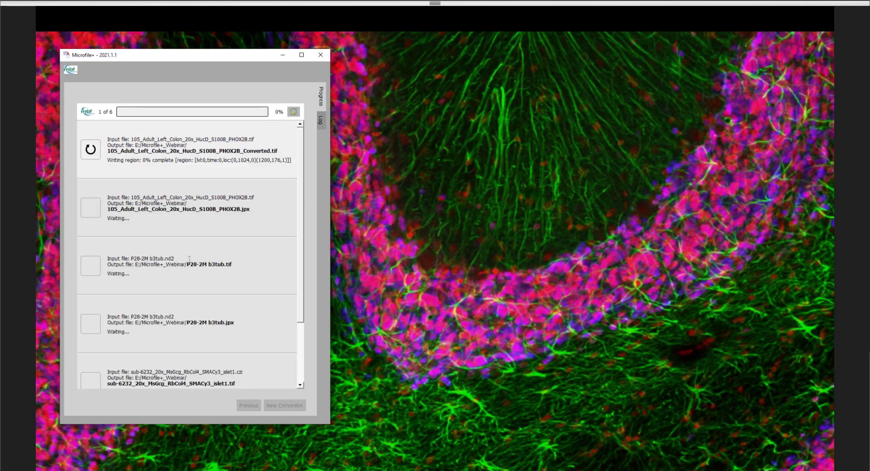